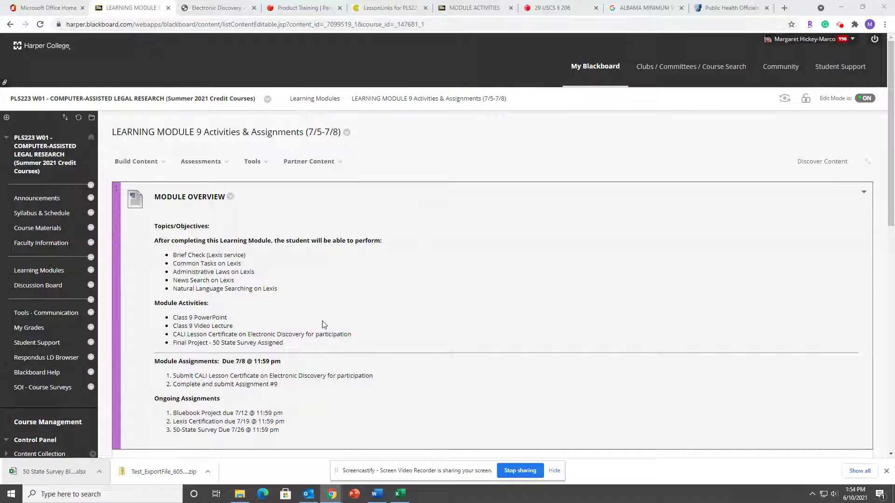
{"action": "scroll", "coordinate": [400, 322], "scroll_direction": "down", "scroll_amount": 2}
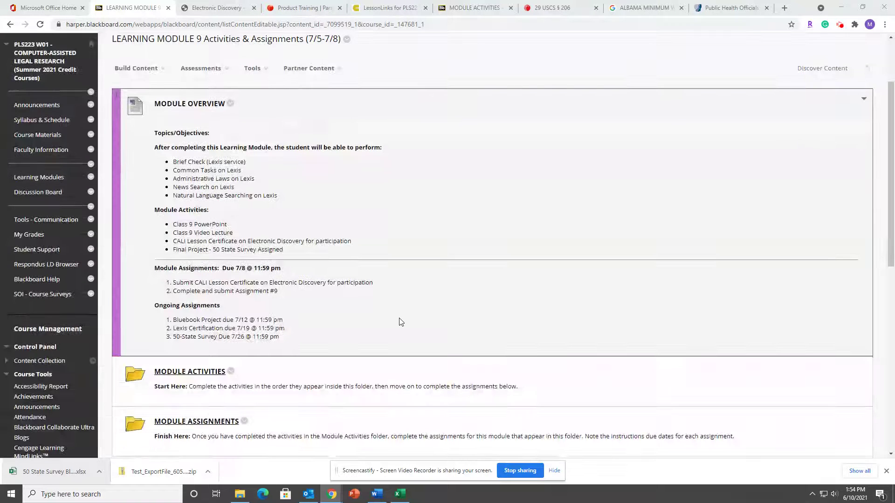
- Open the Module Activities folder below the Learning Module 9 overview
{"action": "left_click", "coordinate": [187, 377]}
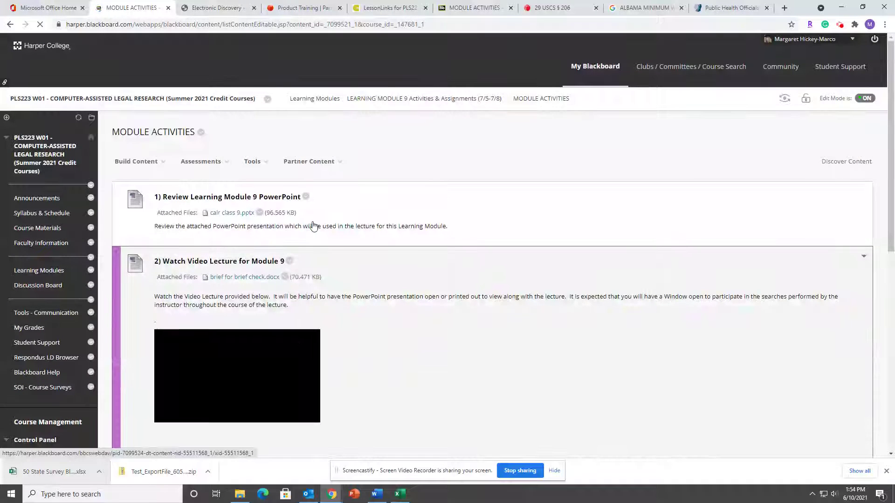
{"action": "scroll", "coordinate": [444, 362], "scroll_direction": "down", "scroll_amount": 3}
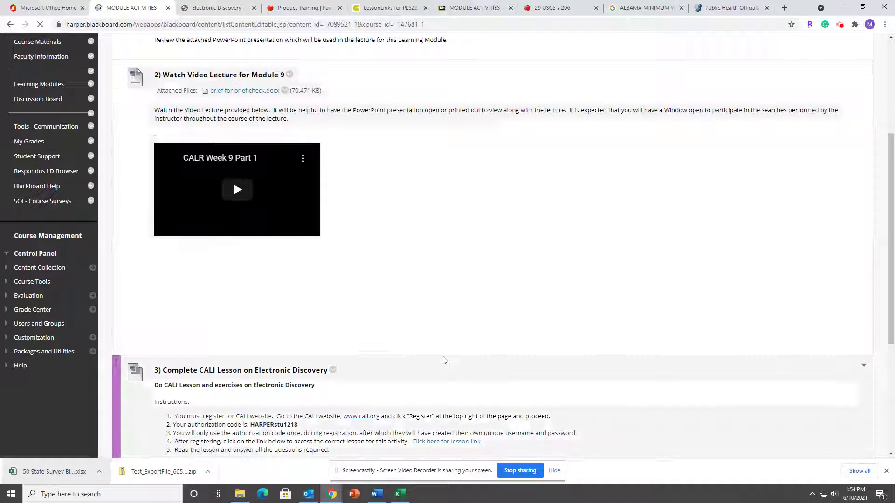
{"action": "scroll", "coordinate": [444, 362], "scroll_direction": "down", "scroll_amount": 2}
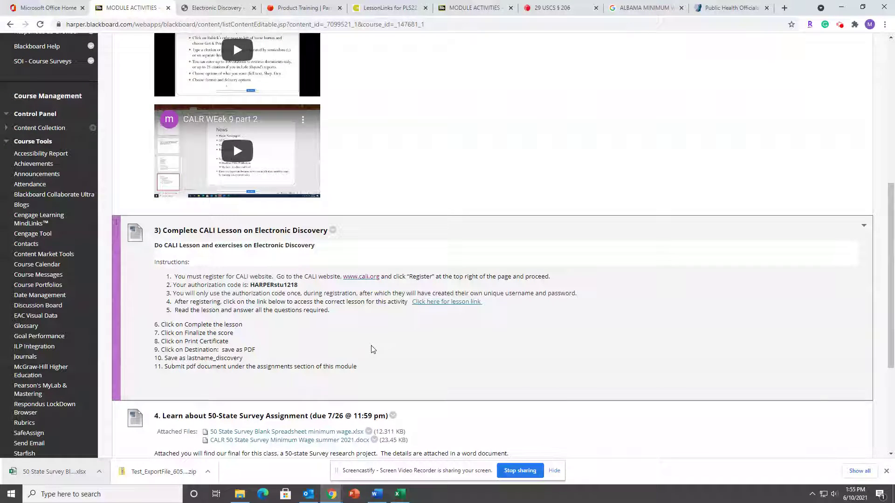
{"action": "scroll", "coordinate": [371, 350], "scroll_direction": "down", "scroll_amount": 1}
{"action": "scroll", "coordinate": [372, 349], "scroll_direction": "down", "scroll_amount": 1}
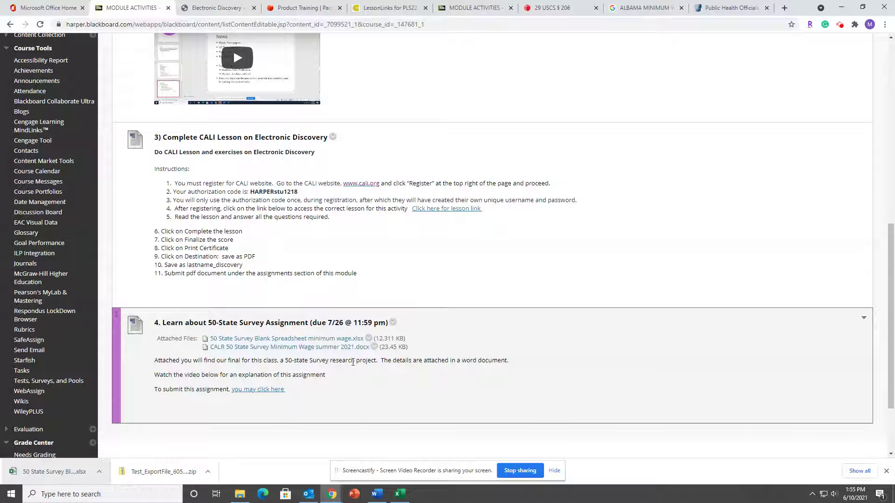
{"action": "scroll", "coordinate": [353, 362], "scroll_direction": "down", "scroll_amount": 2}
{"action": "scroll", "coordinate": [353, 364], "scroll_direction": "up", "scroll_amount": 3}
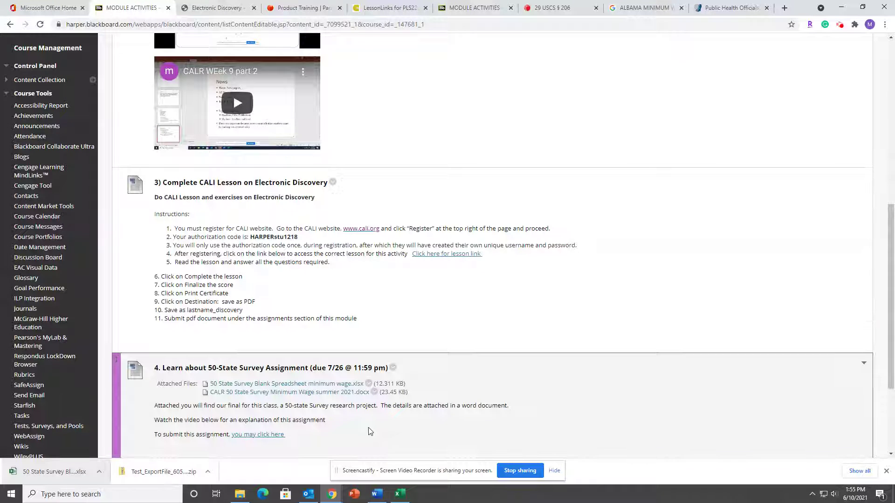
{"action": "scroll", "coordinate": [370, 432], "scroll_direction": "down", "scroll_amount": 2}
{"action": "scroll", "coordinate": [370, 431], "scroll_direction": "up", "scroll_amount": 3}
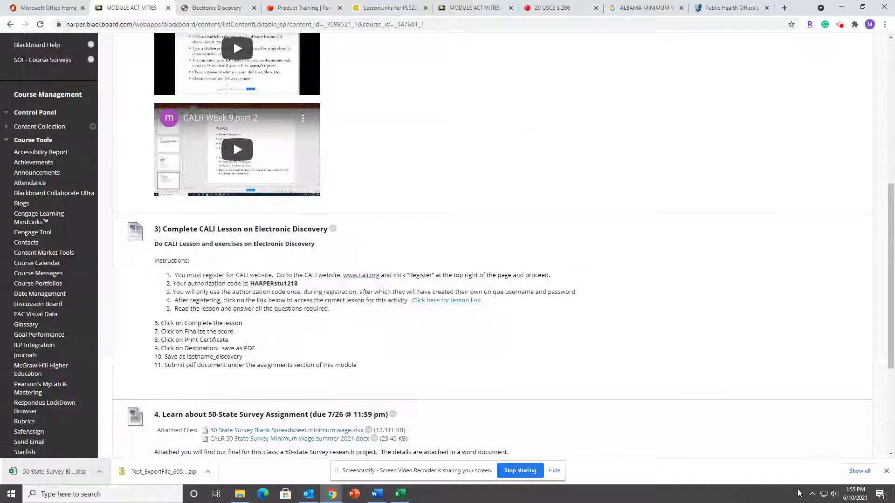
- Dismiss the downloads bar and return to the Learning Module 9 page via its breadcrumb
{"action": "left_click", "coordinate": [887, 472]}
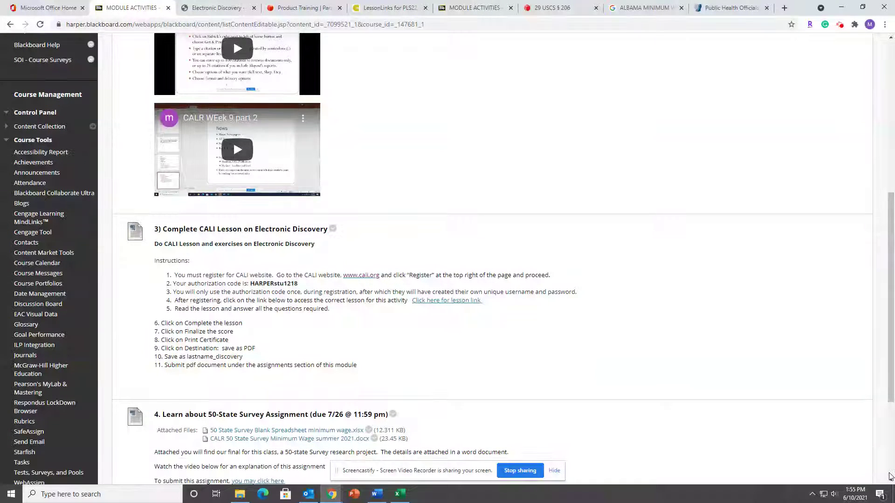
{"action": "scroll", "coordinate": [793, 421], "scroll_direction": "down", "scroll_amount": 2}
{"action": "scroll", "coordinate": [795, 427], "scroll_direction": "up", "scroll_amount": 3}
{"action": "scroll", "coordinate": [794, 426], "scroll_direction": "up", "scroll_amount": 3}
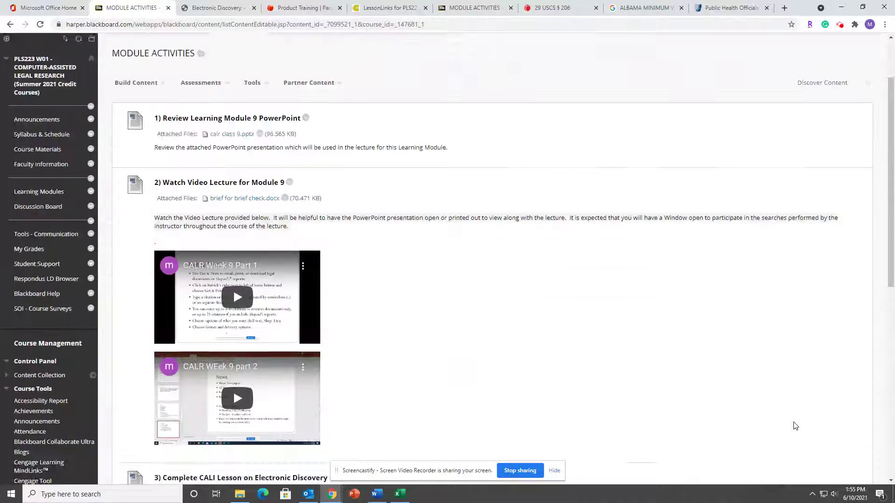
{"action": "scroll", "coordinate": [793, 424], "scroll_direction": "up", "scroll_amount": 1}
{"action": "left_click", "coordinate": [413, 50]}
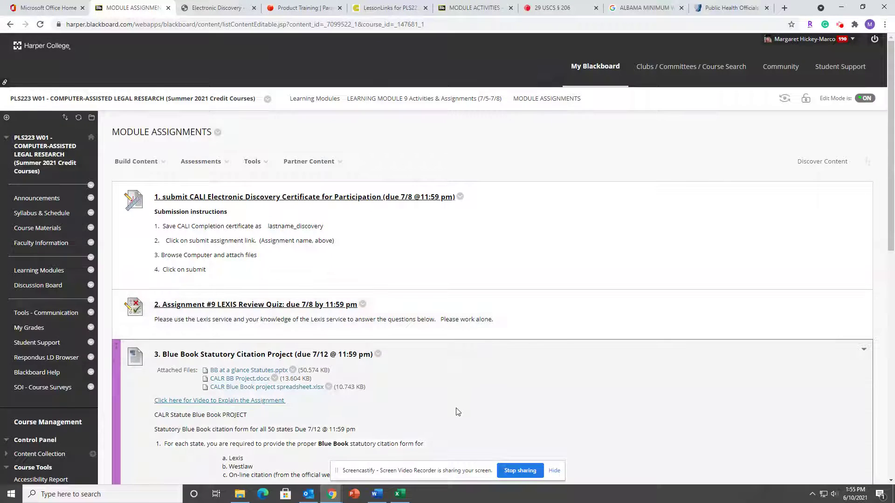
{"action": "scroll", "coordinate": [462, 412], "scroll_direction": "down", "scroll_amount": 2}
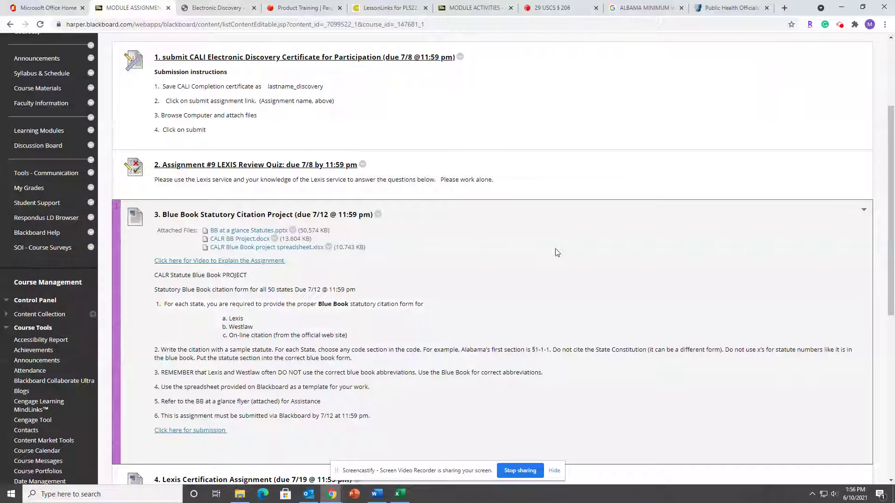
{"action": "scroll", "coordinate": [558, 252], "scroll_direction": "down", "scroll_amount": 2}
{"action": "scroll", "coordinate": [556, 250], "scroll_direction": "down", "scroll_amount": 2}
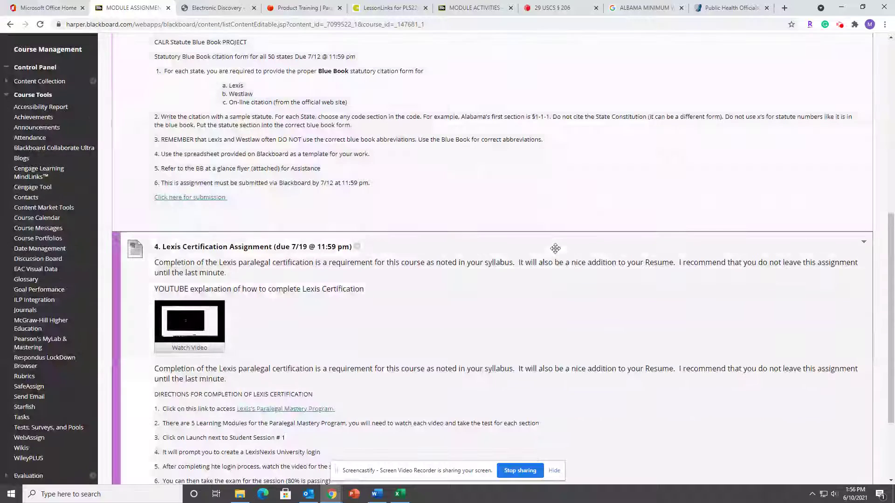
{"action": "scroll", "coordinate": [556, 248], "scroll_direction": "down", "scroll_amount": 2}
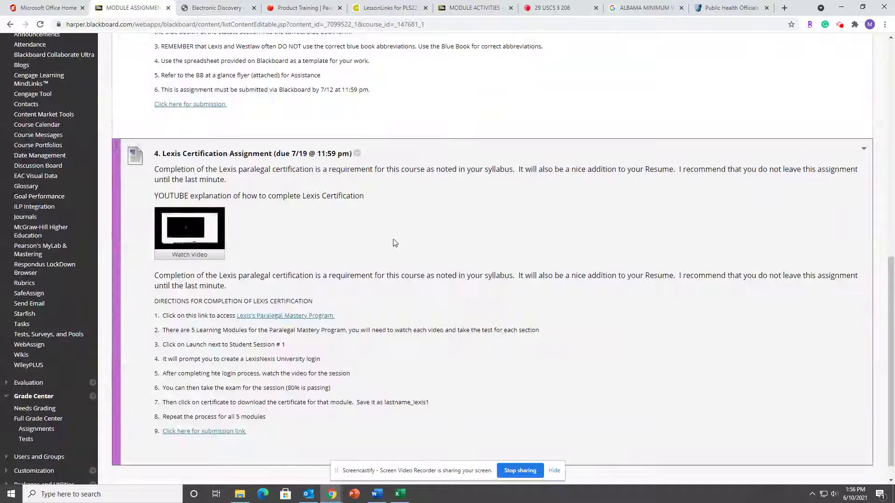
{"action": "scroll", "coordinate": [595, 290], "scroll_direction": "down", "scroll_amount": 1}
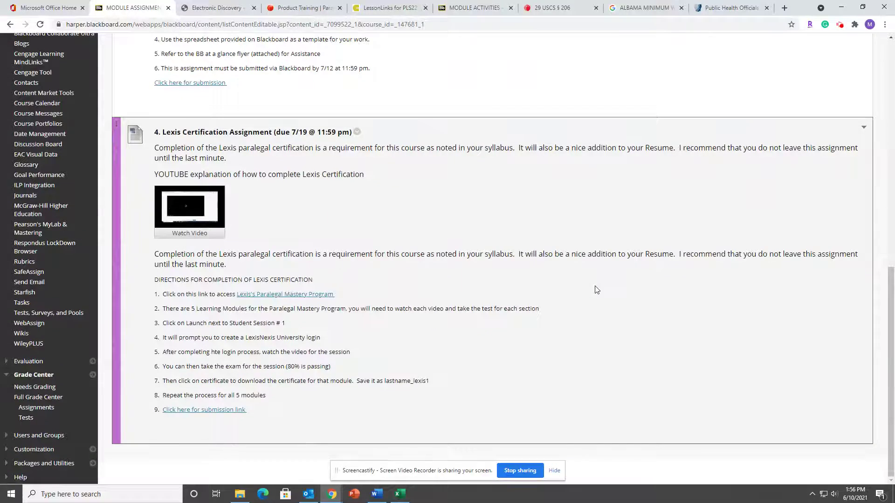
{"action": "scroll", "coordinate": [594, 290], "scroll_direction": "up", "scroll_amount": 1}
{"action": "scroll", "coordinate": [594, 290], "scroll_direction": "up", "scroll_amount": 3}
{"action": "scroll", "coordinate": [595, 290], "scroll_direction": "up", "scroll_amount": 5}
{"action": "scroll", "coordinate": [595, 290], "scroll_direction": "down", "scroll_amount": 4}
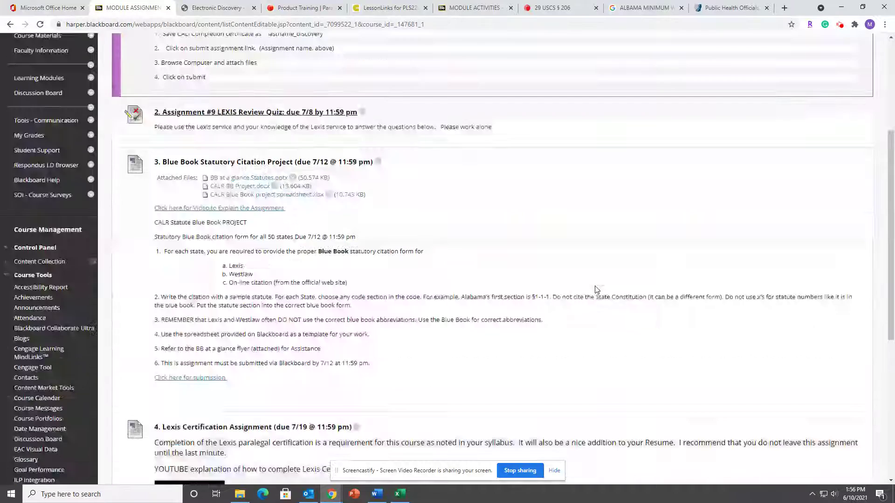
{"action": "scroll", "coordinate": [594, 289], "scroll_direction": "down", "scroll_amount": 5}
{"action": "scroll", "coordinate": [596, 290], "scroll_direction": "down", "scroll_amount": 1}
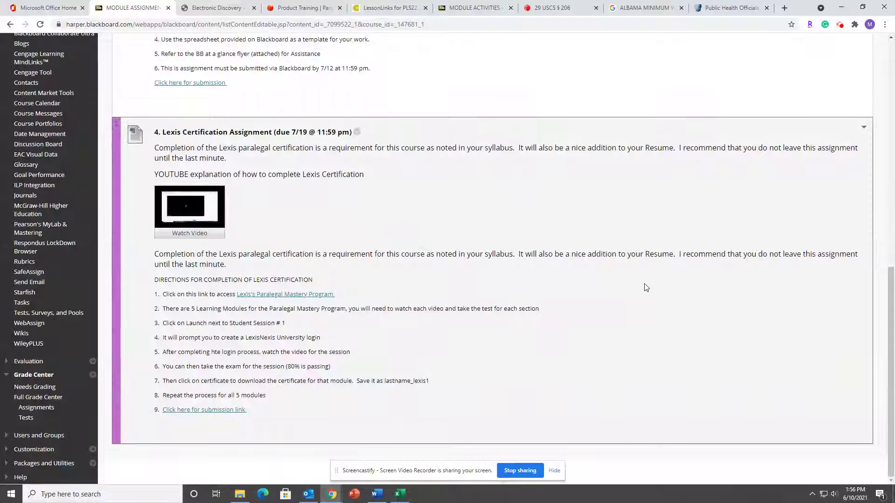
{"action": "scroll", "coordinate": [645, 288], "scroll_direction": "up", "scroll_amount": 3}
{"action": "scroll", "coordinate": [645, 288], "scroll_direction": "up", "scroll_amount": 8}
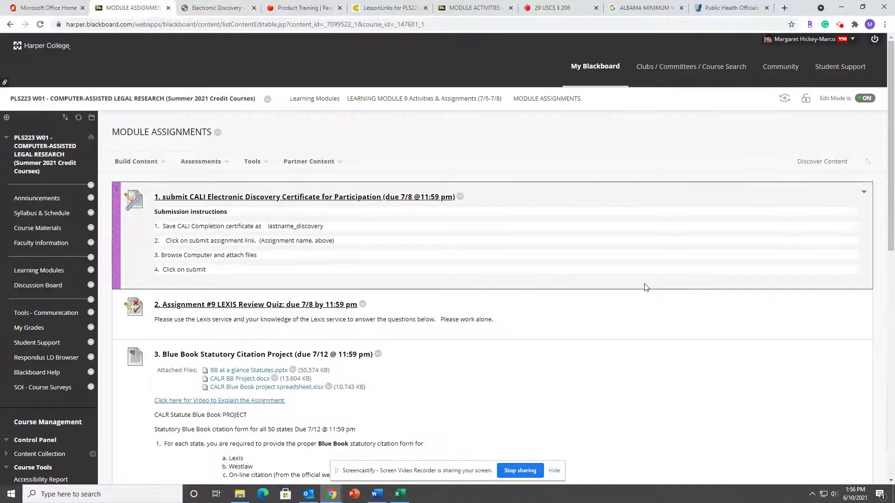
{"action": "scroll", "coordinate": [646, 287], "scroll_direction": "down", "scroll_amount": 3}
{"action": "scroll", "coordinate": [645, 287], "scroll_direction": "down", "scroll_amount": 2}
{"action": "scroll", "coordinate": [645, 288], "scroll_direction": "down", "scroll_amount": 2}
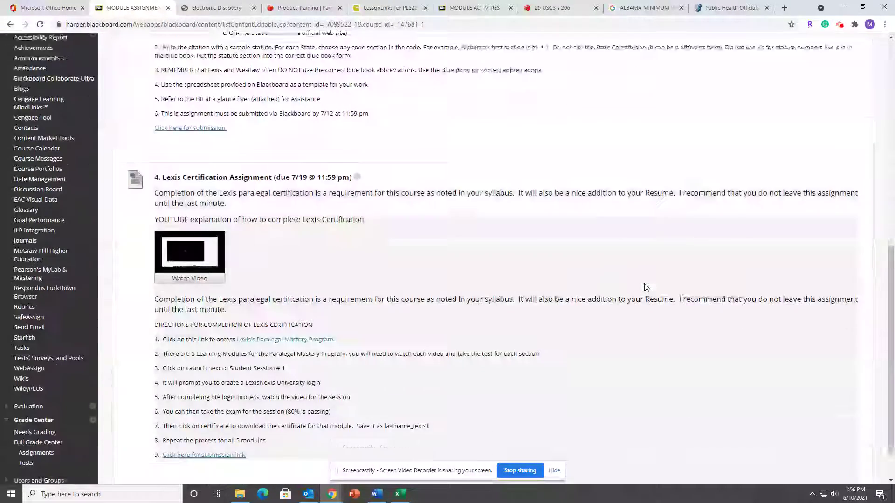
{"action": "scroll", "coordinate": [646, 287], "scroll_direction": "up", "scroll_amount": 6}
{"action": "scroll", "coordinate": [646, 287], "scroll_direction": "up", "scroll_amount": 3}
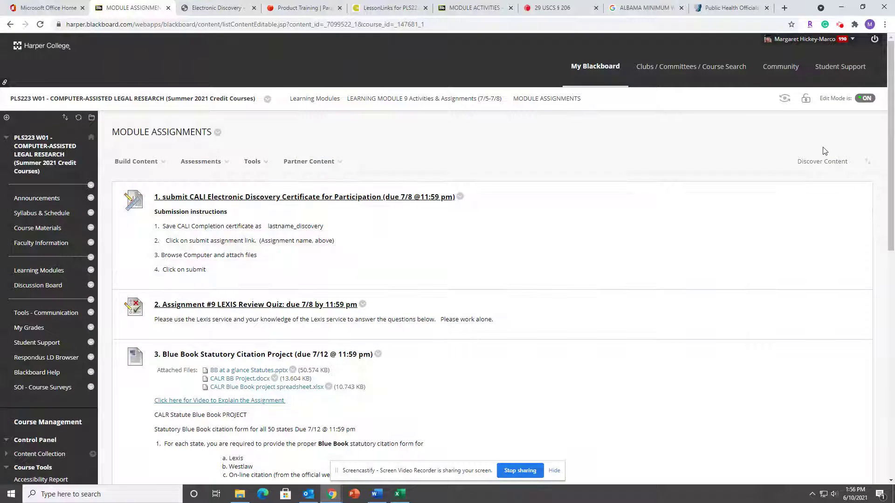
- Bring up the Screencastify extension controls to stop the recording
{"action": "left_click", "coordinate": [841, 26]}
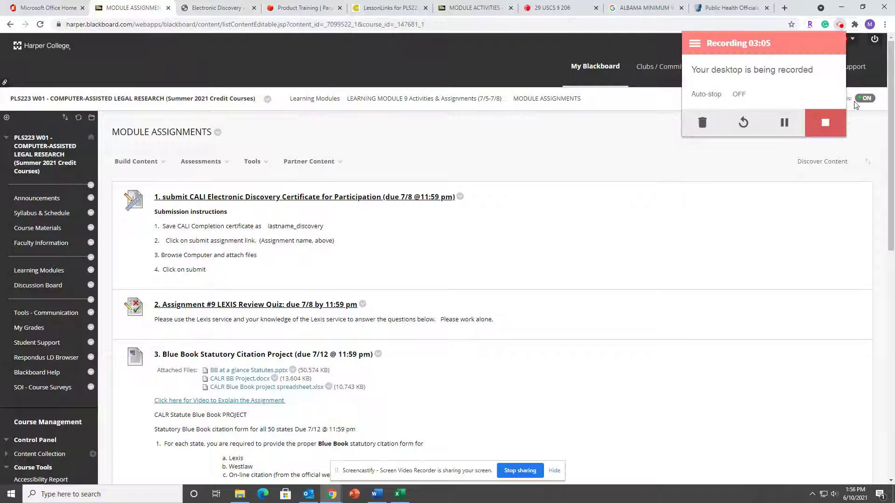